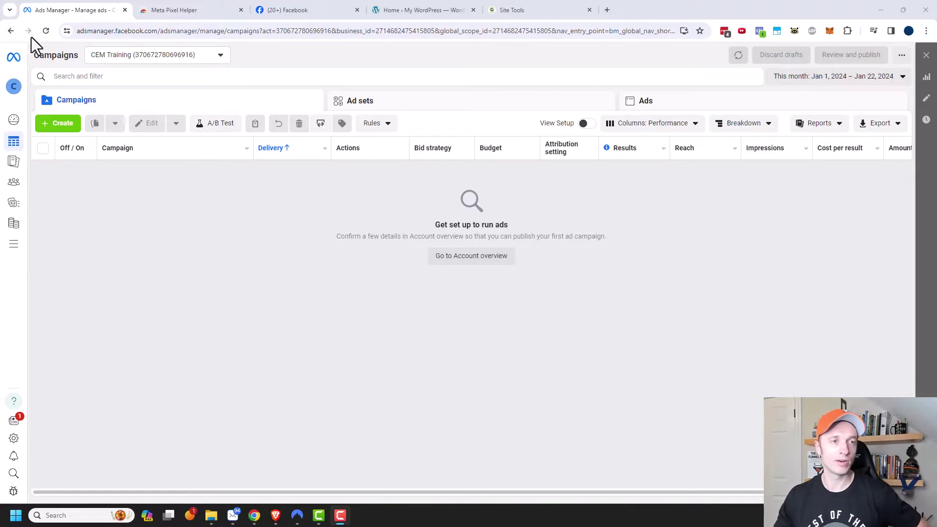
Open Events Manager from All tools and go to its Data sources page.
mouse_move(18, 140)
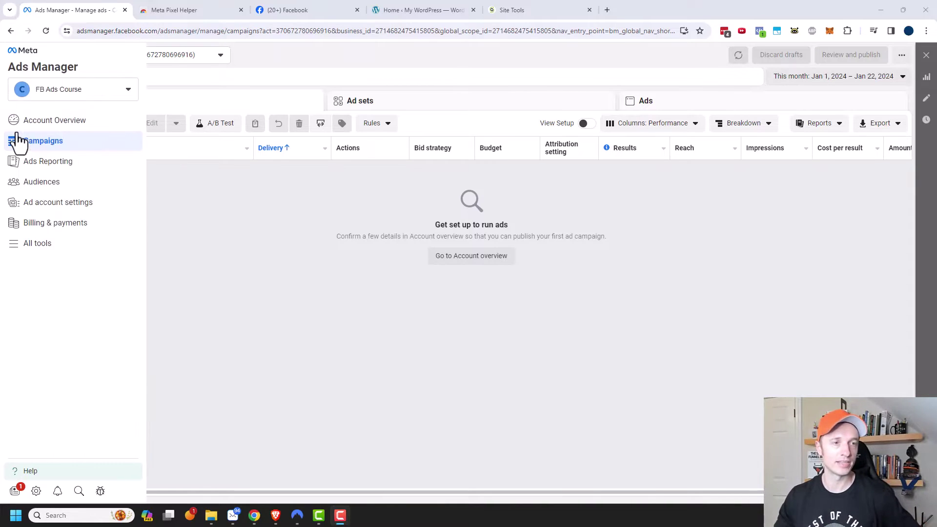
click(36, 244)
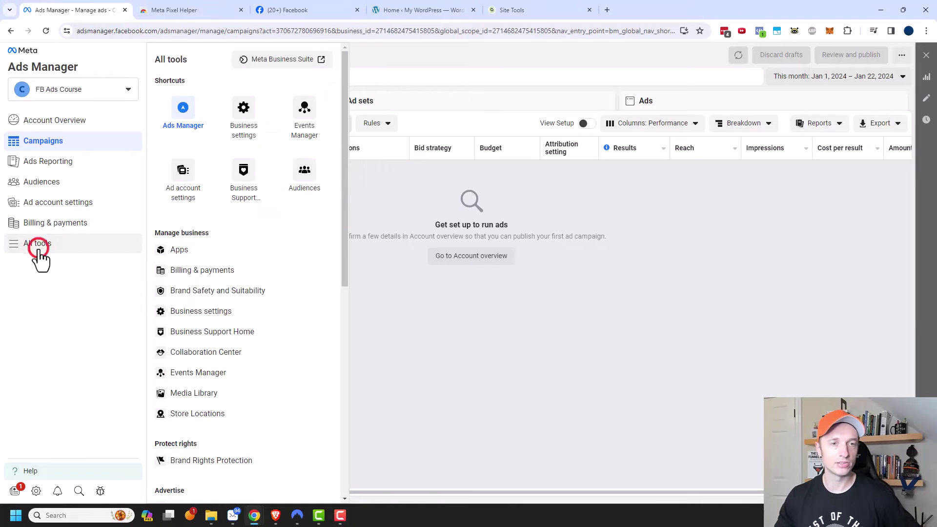
click(305, 120)
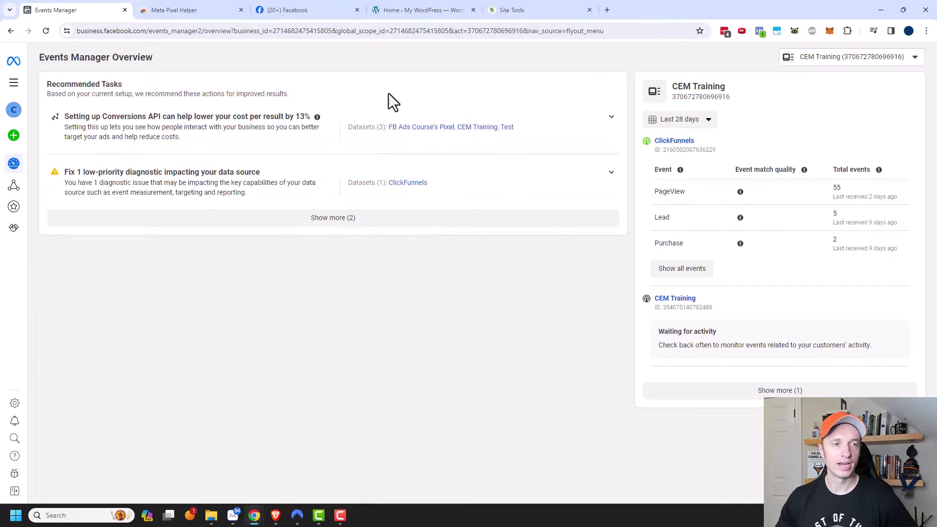
mouse_move(12, 161)
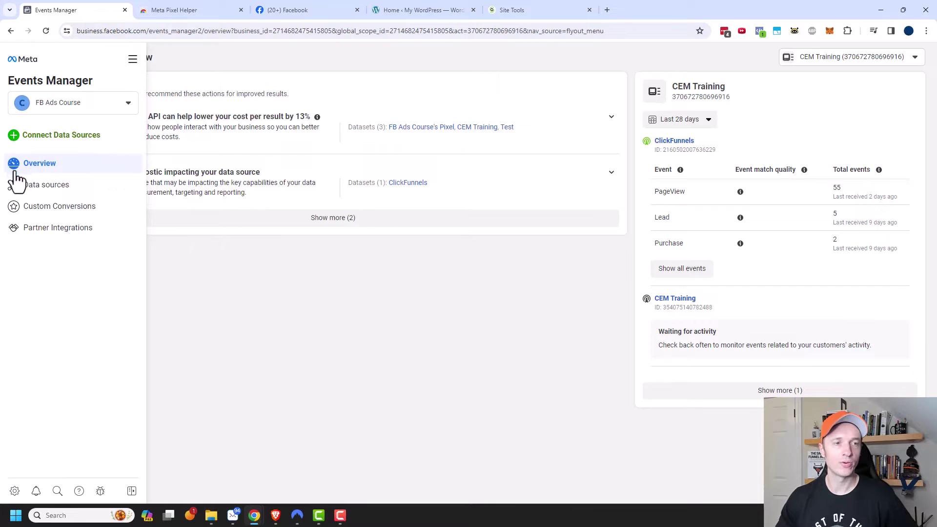
click(56, 185)
click(302, 62)
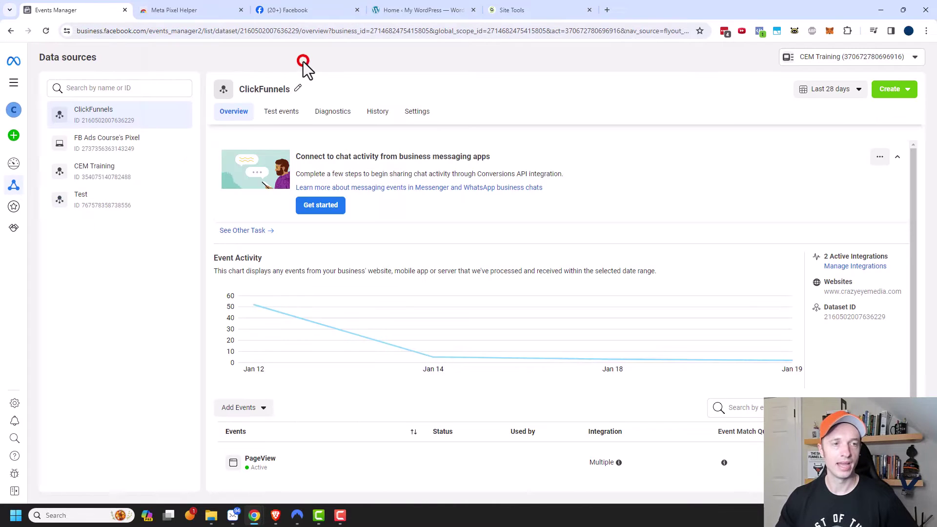
Open the CEM Training dataset, start manual Meta Pixel setup, and copy the base code.
click(94, 181)
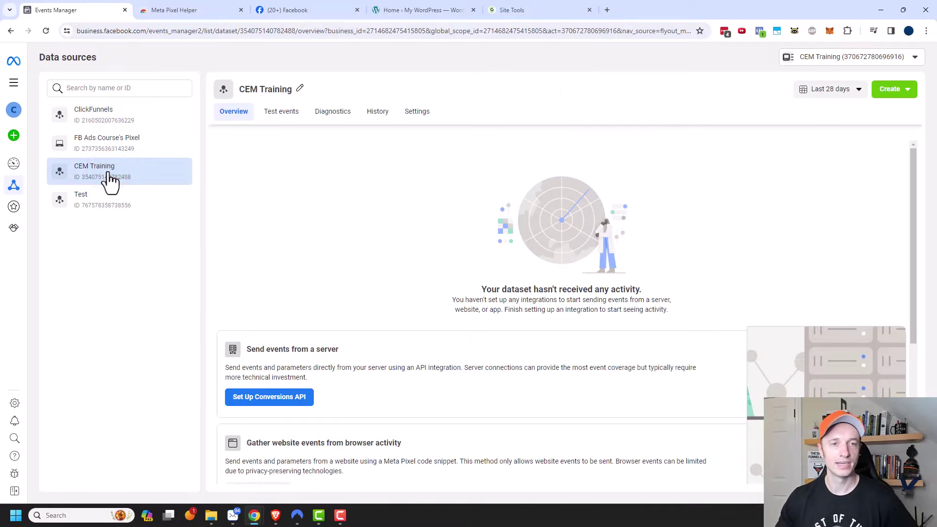
scroll(291, 175, down, 3)
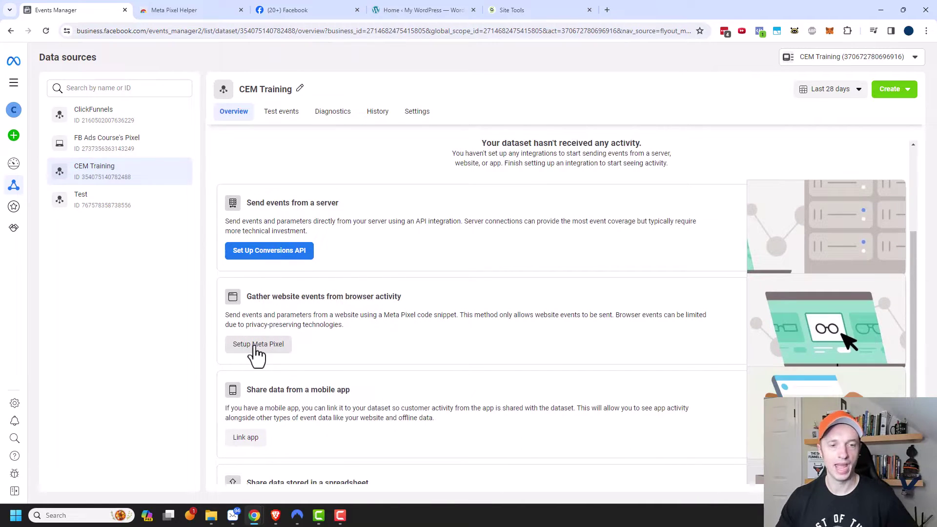
click(268, 347)
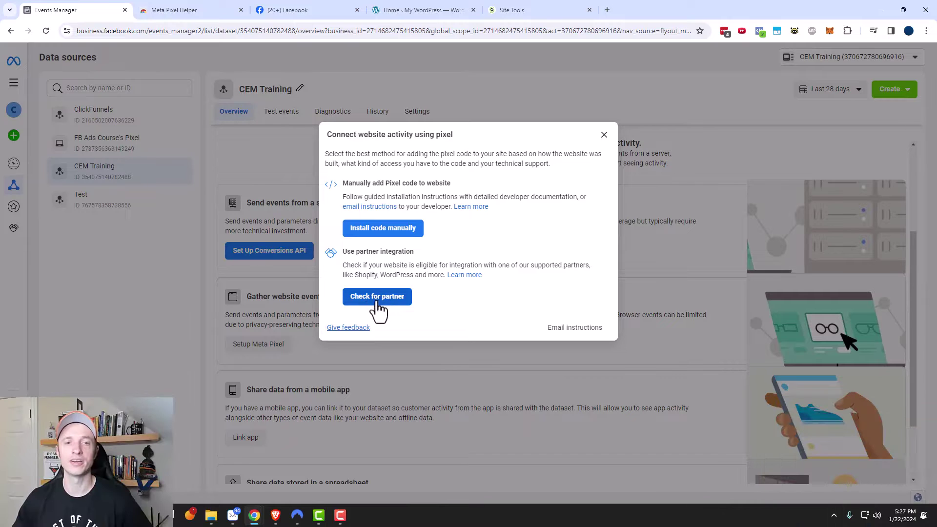
click(379, 235)
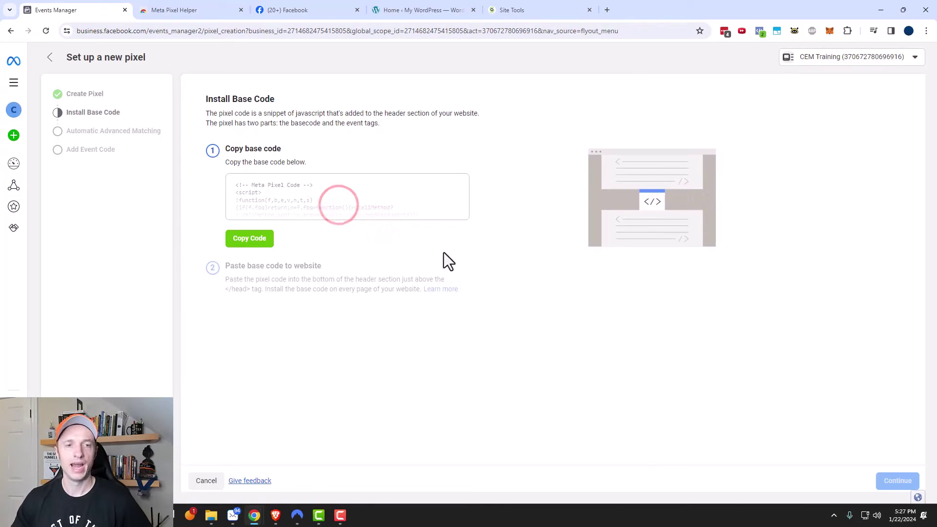
click(252, 241)
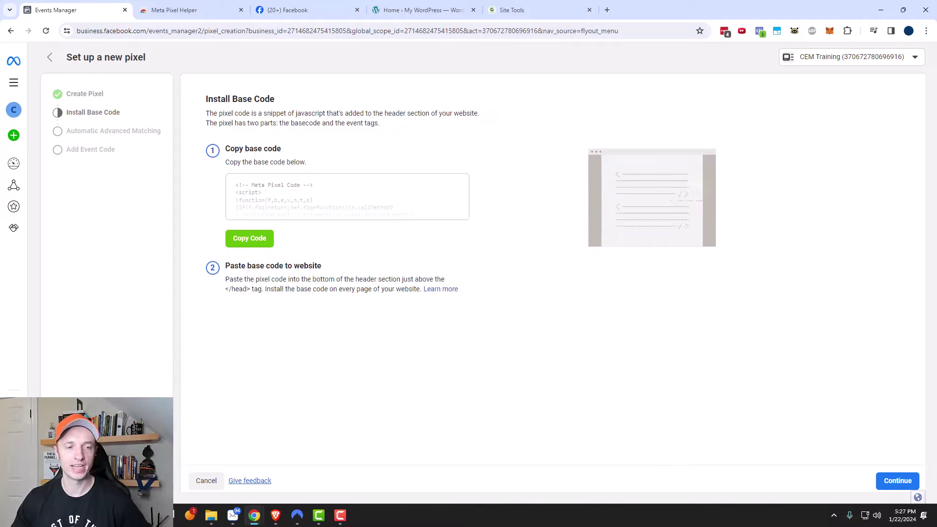
Paste the Meta Pixel base code into a new Notepad note and select the pixel ID.
key(super)
text(notepad)
key(Return)
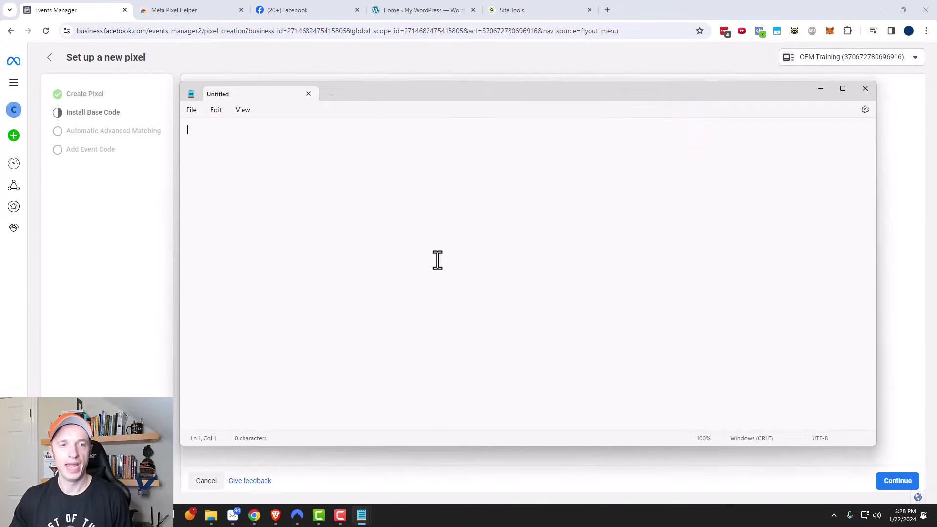
key(ctrl+v)
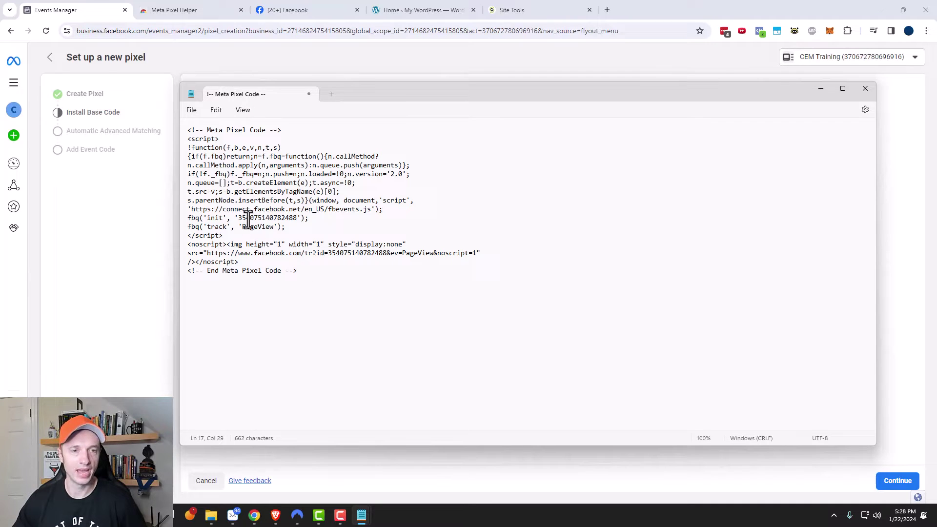
drag(253, 219, 297, 219)
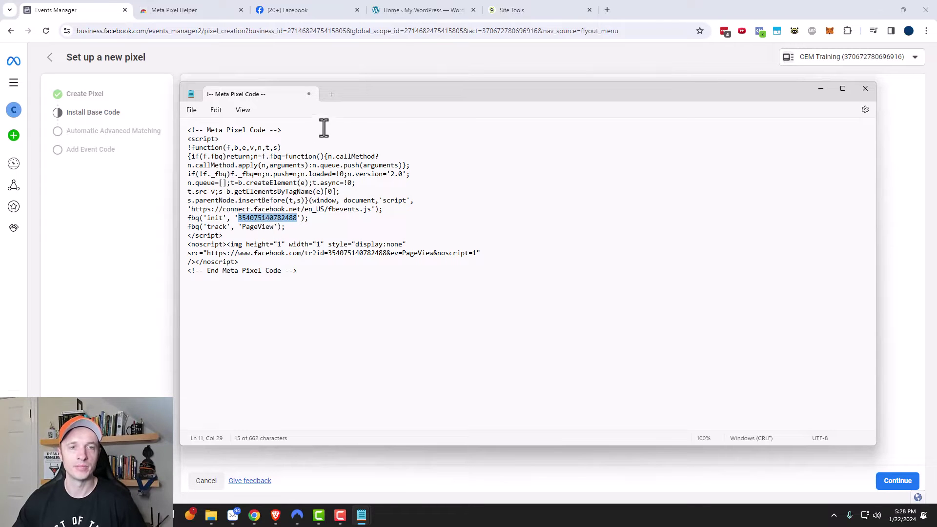
key(alt+Tab)
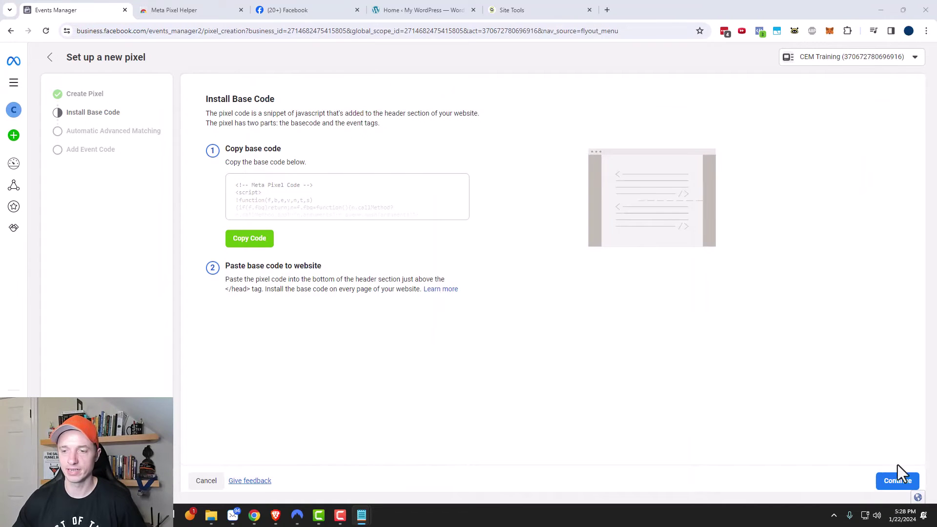
Complete the pixel wizard with Automatic Advanced Matching on, ending at the pixel overview.
click(900, 480)
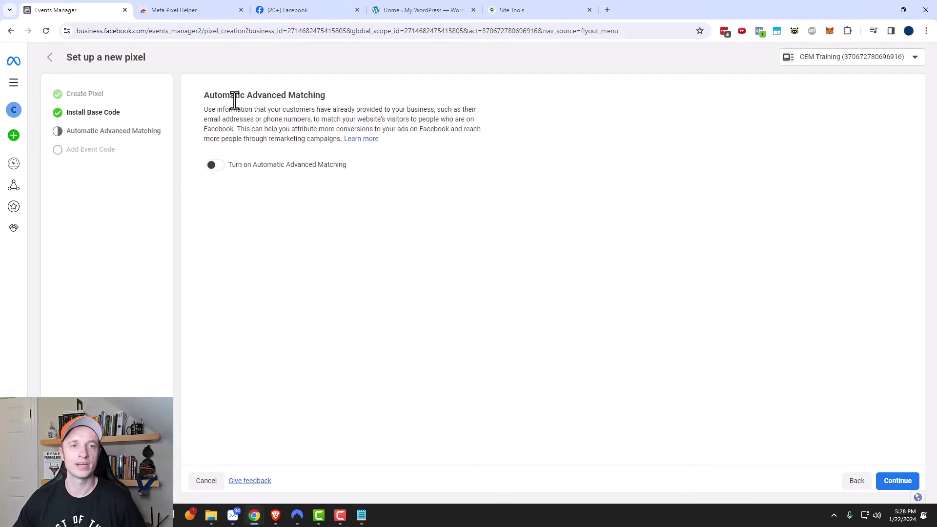
click(214, 166)
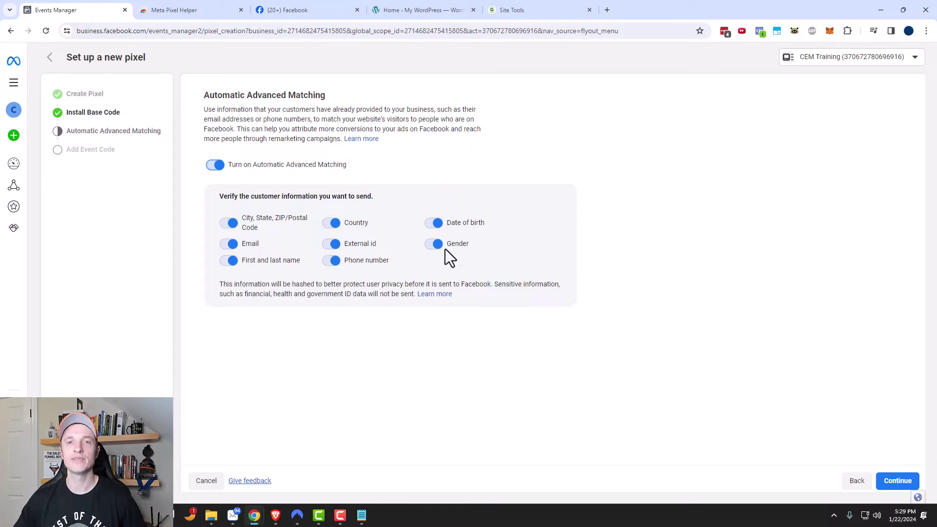
click(897, 481)
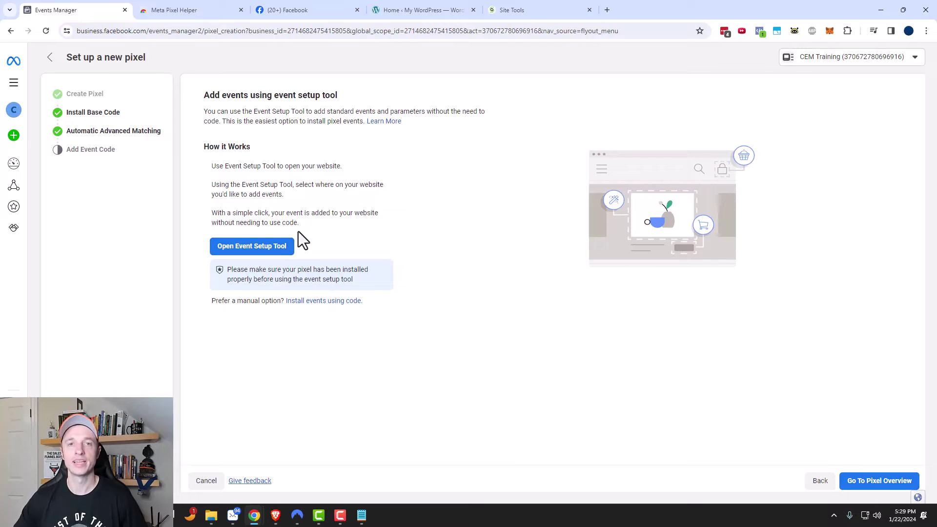
click(874, 484)
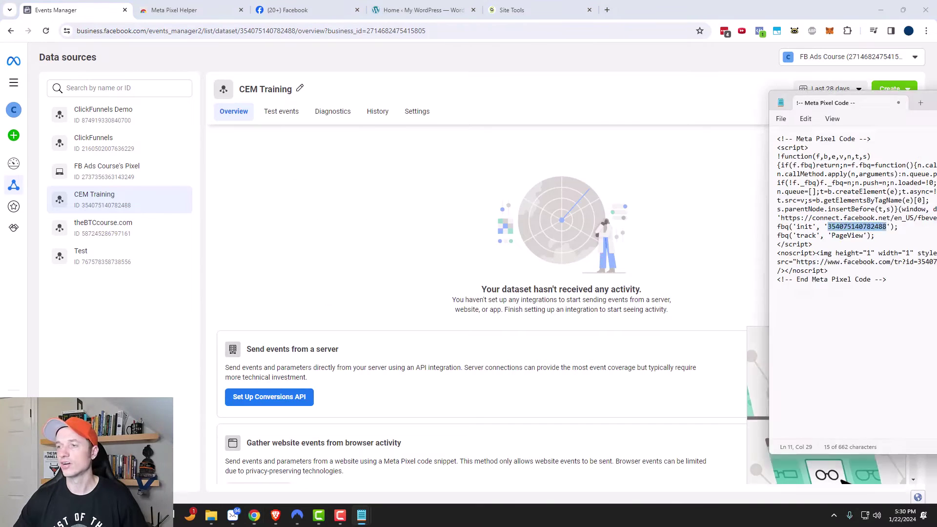
Select the entire Meta Pixel code in the Notepad window.
drag(936, 51, 632, 51)
drag(440, 237, 440, 95)
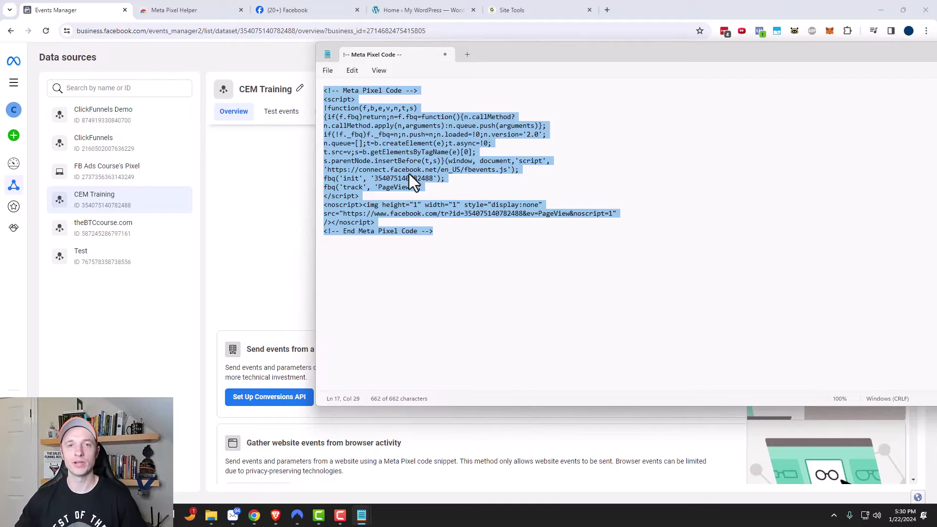
click(549, 54)
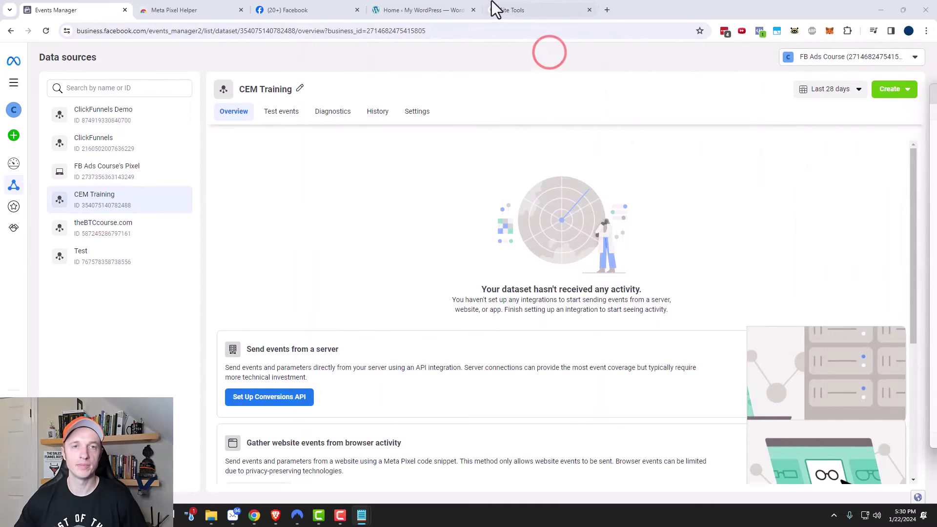
Search the WordPress plugin directory for 'pixelyoursite', then install and activate PixelYourSite.
click(442, 10)
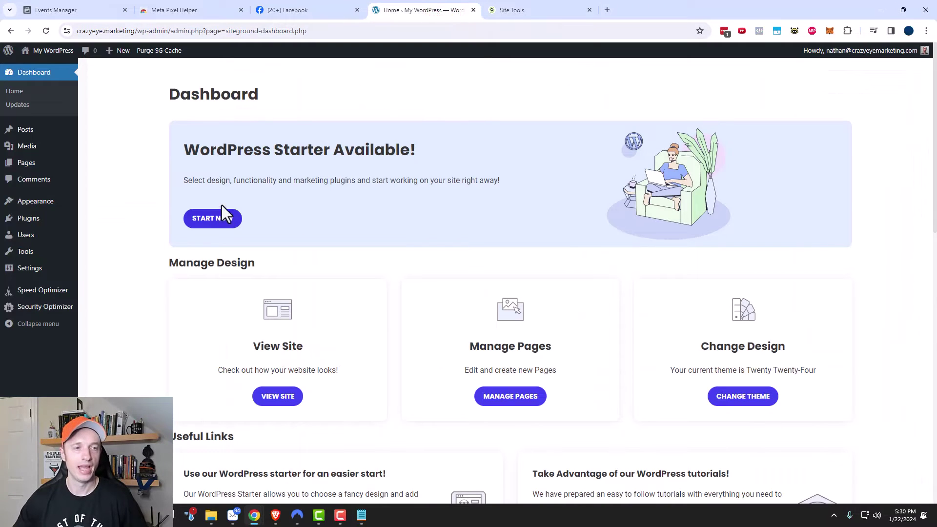
click(30, 219)
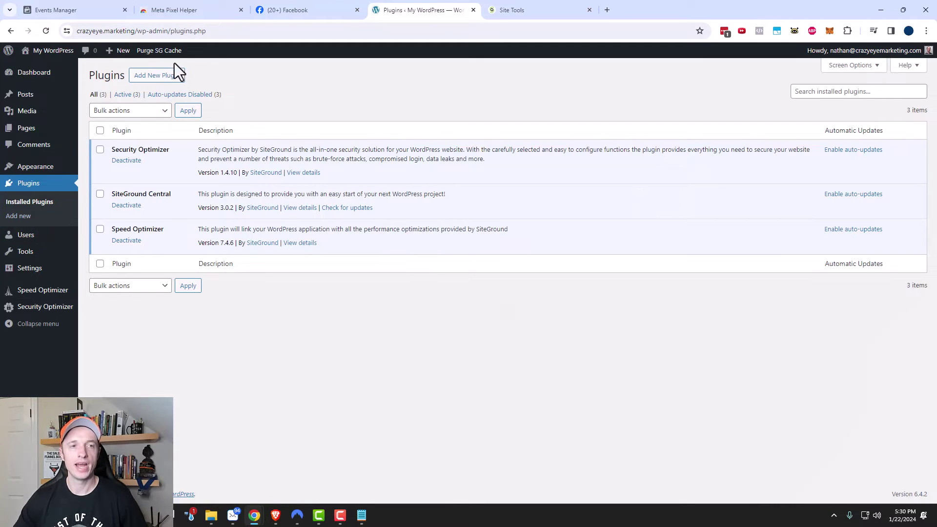
click(165, 75)
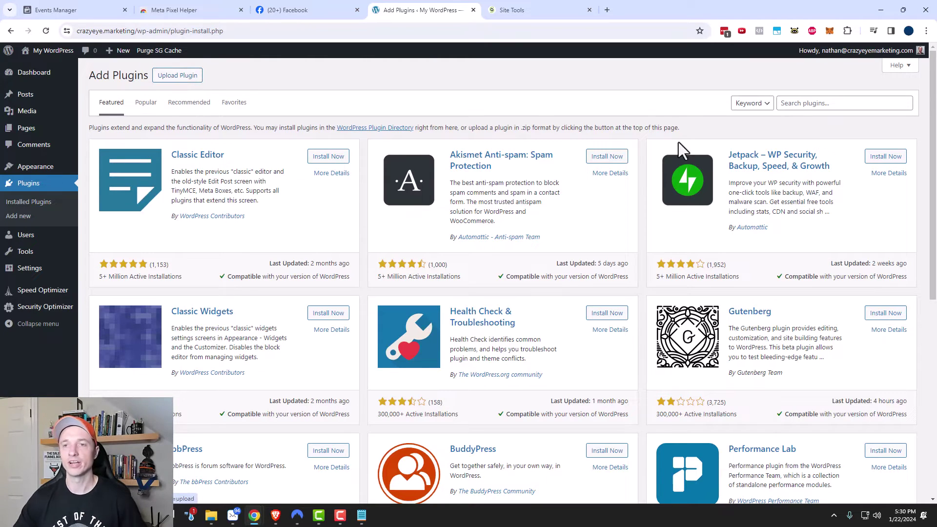
click(840, 103)
text(pixe)
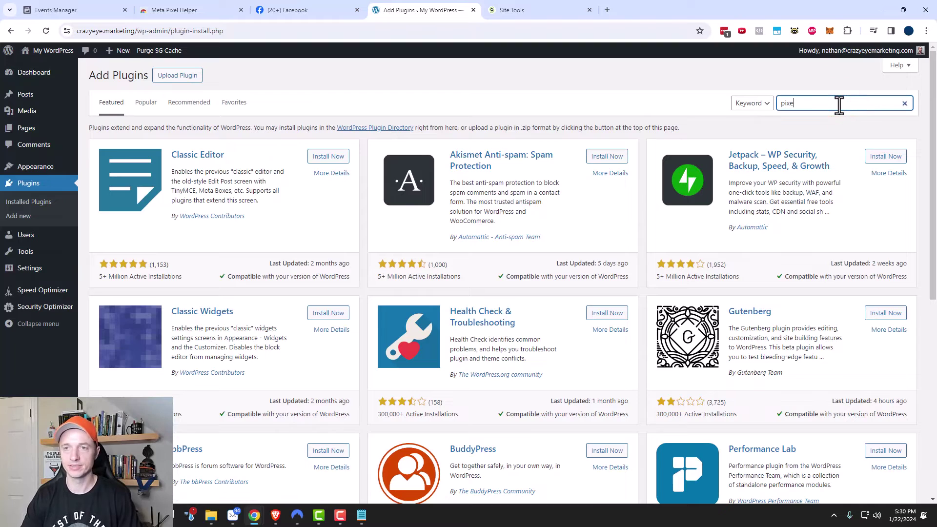
text(l)
text(yoursite)
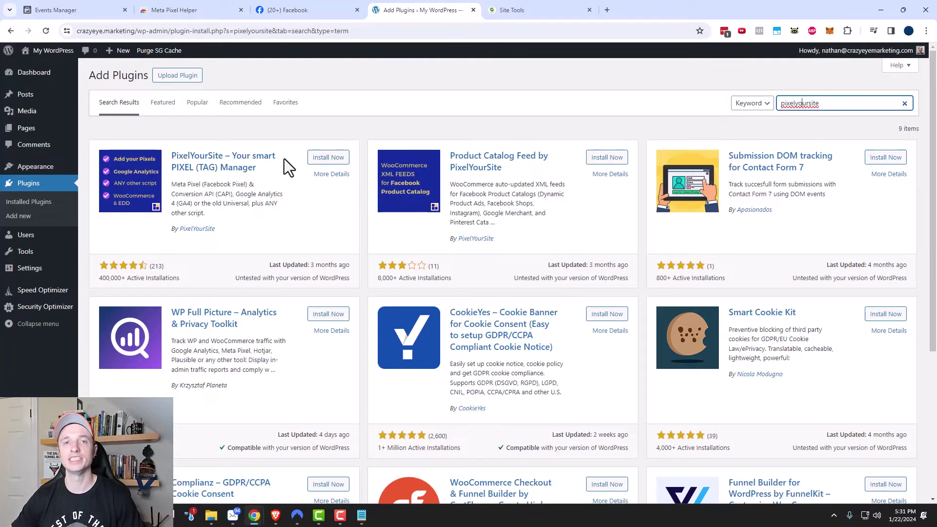
click(328, 159)
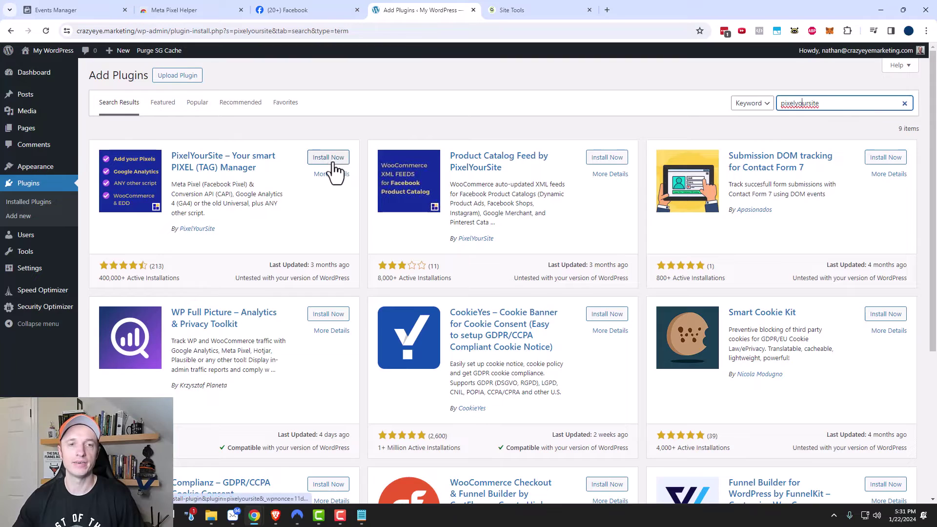
click(329, 160)
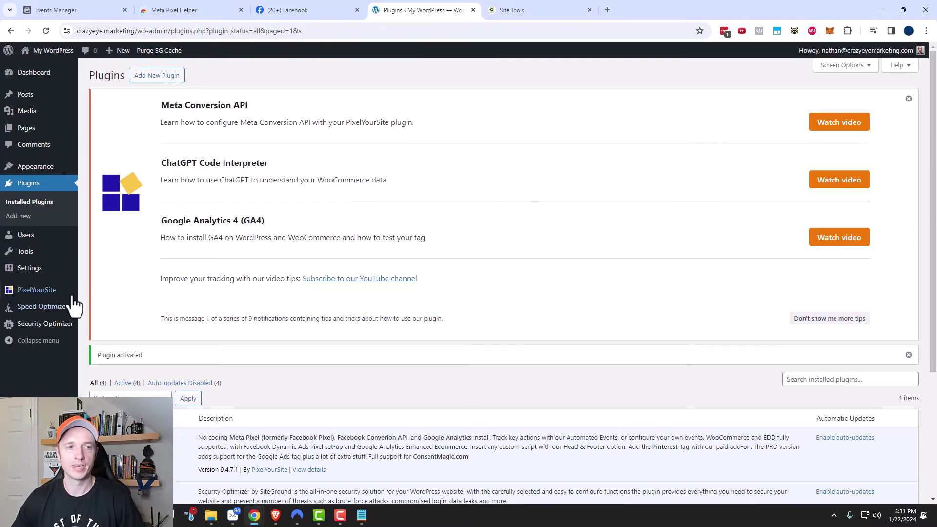
Expand PixelYourSite's Meta Pixel settings and enable Advanced Matching.
mouse_move(39, 293)
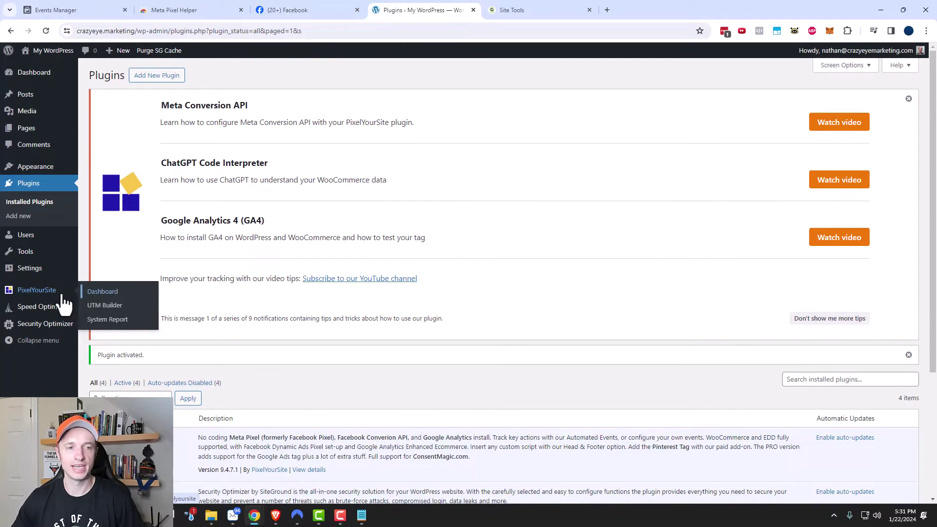
scroll(142, 321, down, 2)
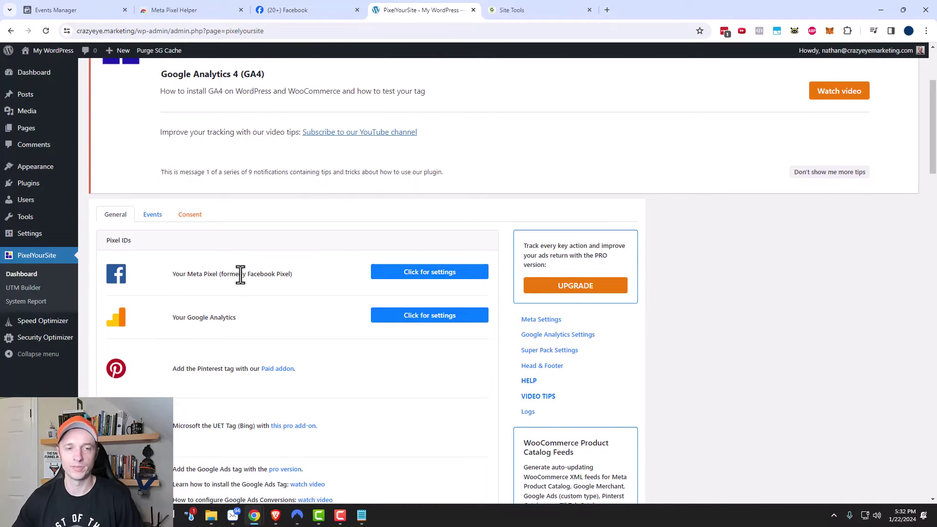
click(435, 273)
scroll(433, 288, down, 2)
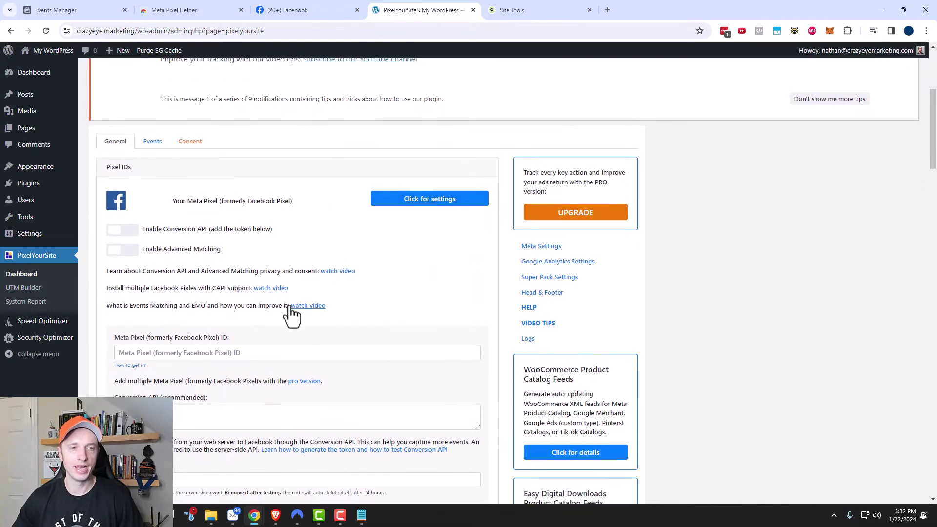
click(118, 228)
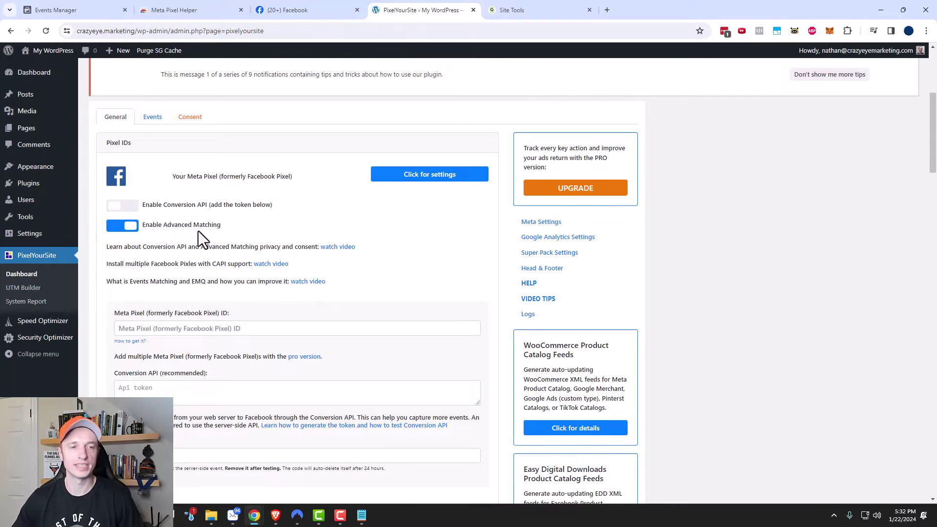
Copy the pixel ID from the Notepad code into the Meta Pixel ID field.
scroll(209, 239, down, 1)
click(123, 284)
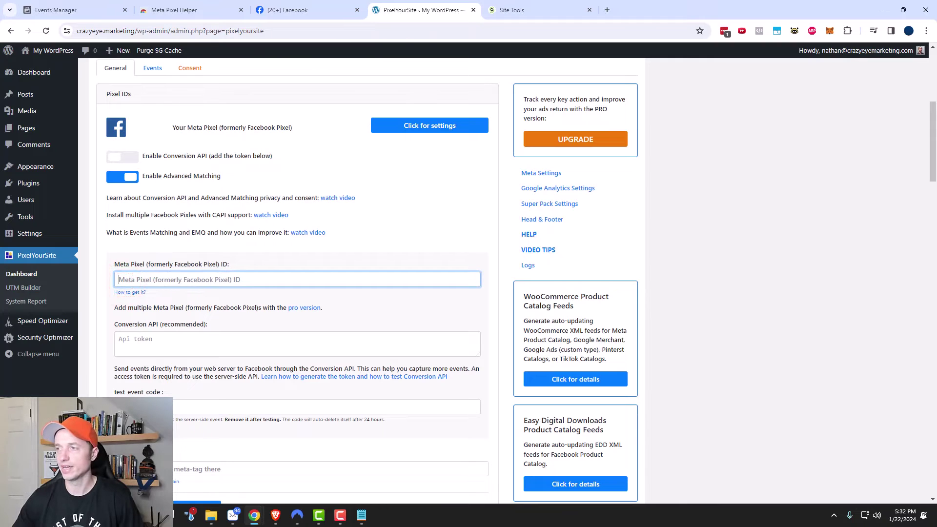
key(alt+Tab)
click(737, 189)
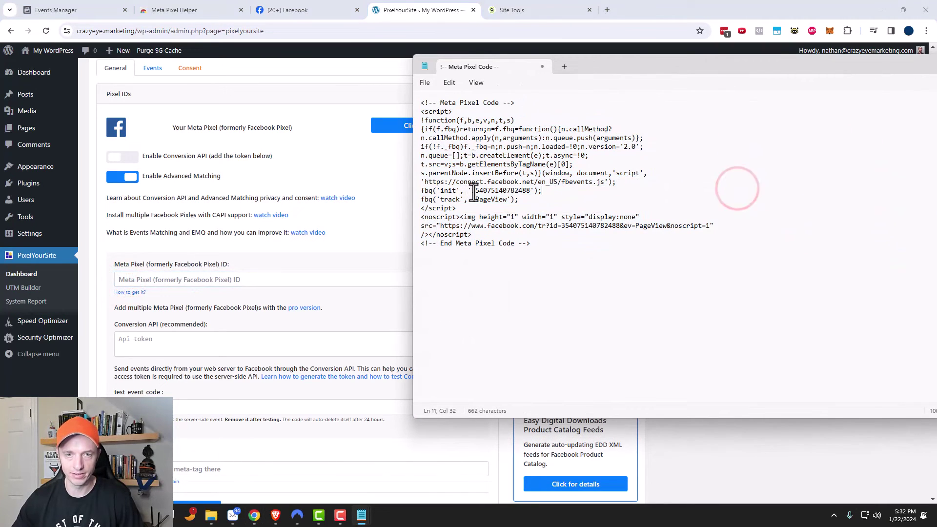
drag(471, 191, 528, 190)
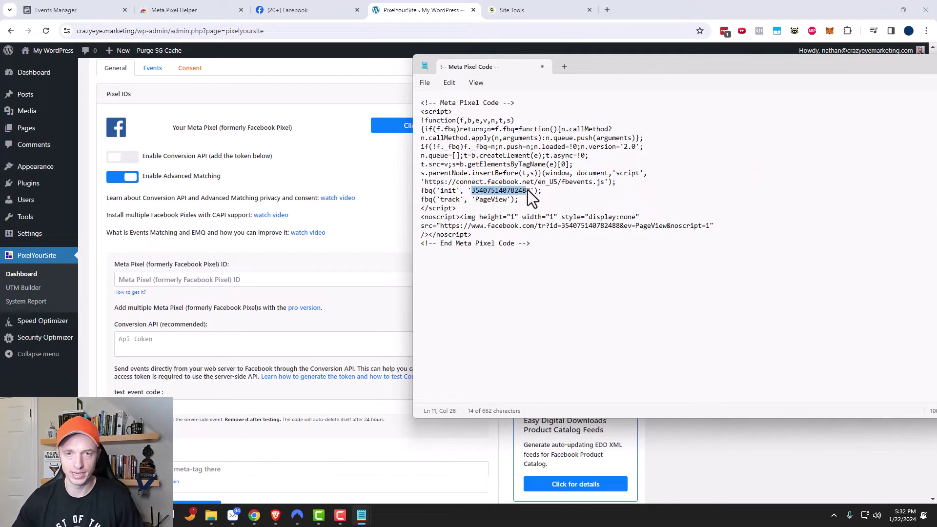
click(591, 68)
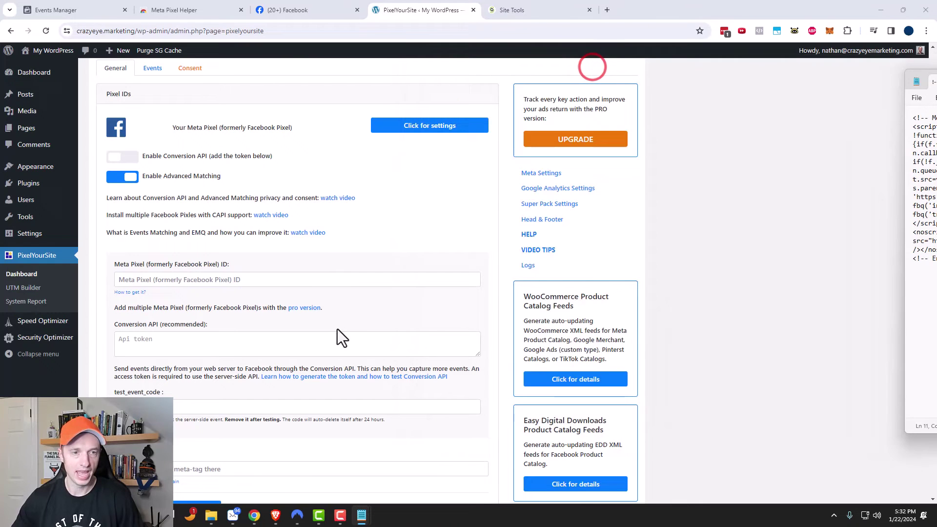
click(322, 275)
key(ctrl+v)
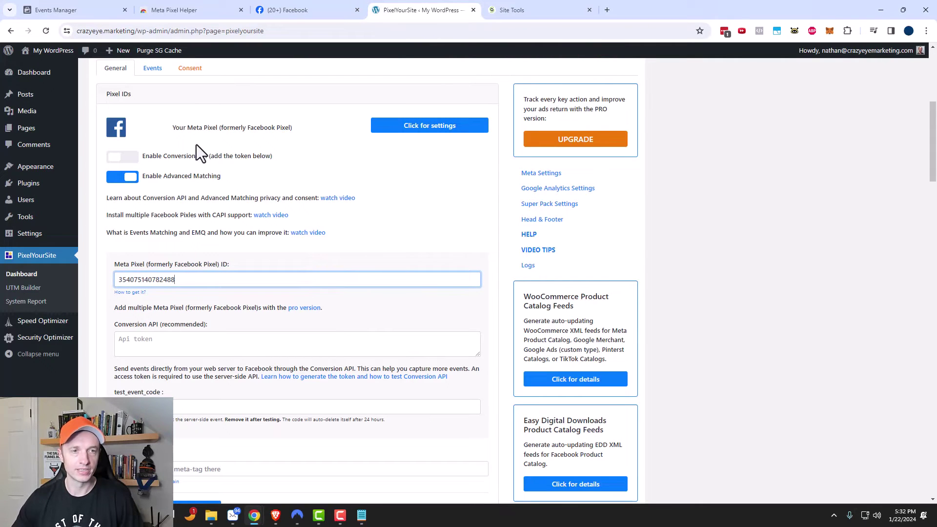
Save the PixelYourSite settings.
scroll(254, 210, down, 1)
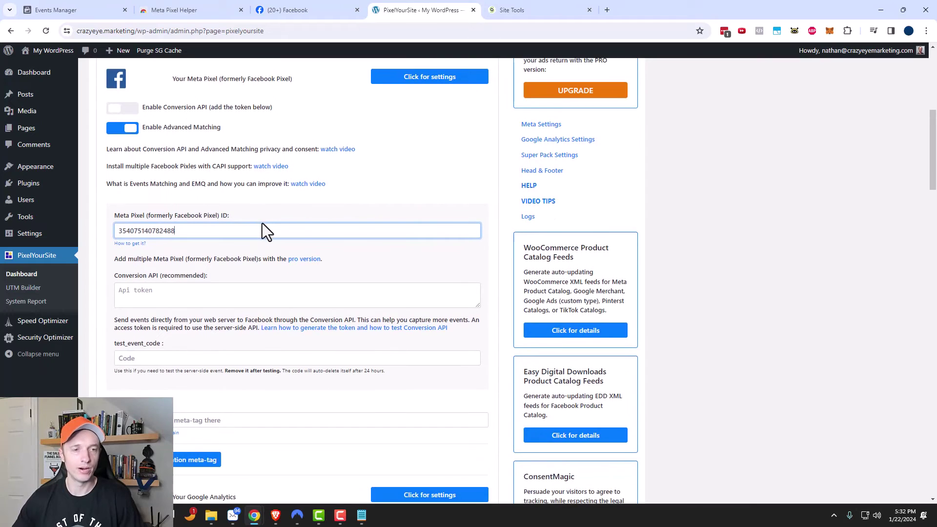
scroll(226, 303, down, 2)
scroll(199, 255, up, 1)
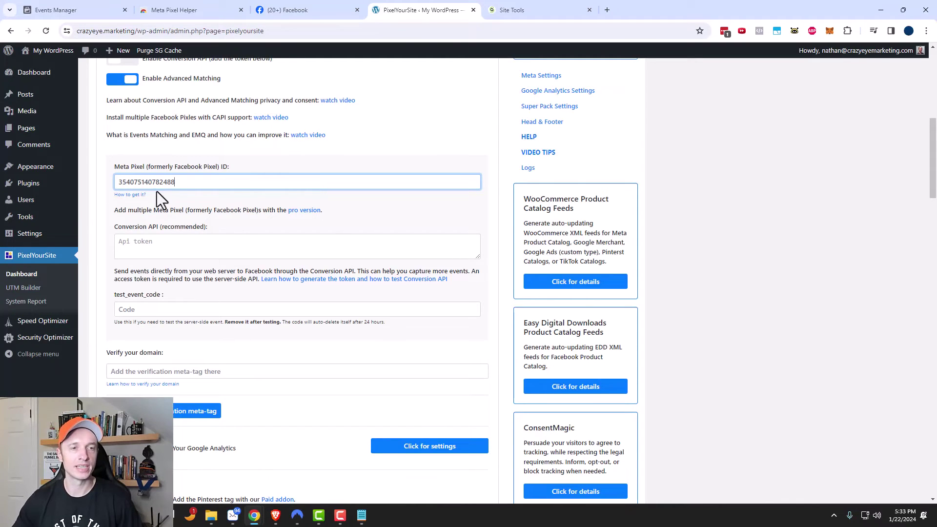
scroll(159, 195, up, 1)
scroll(233, 259, up, 2)
scroll(326, 263, down, 15)
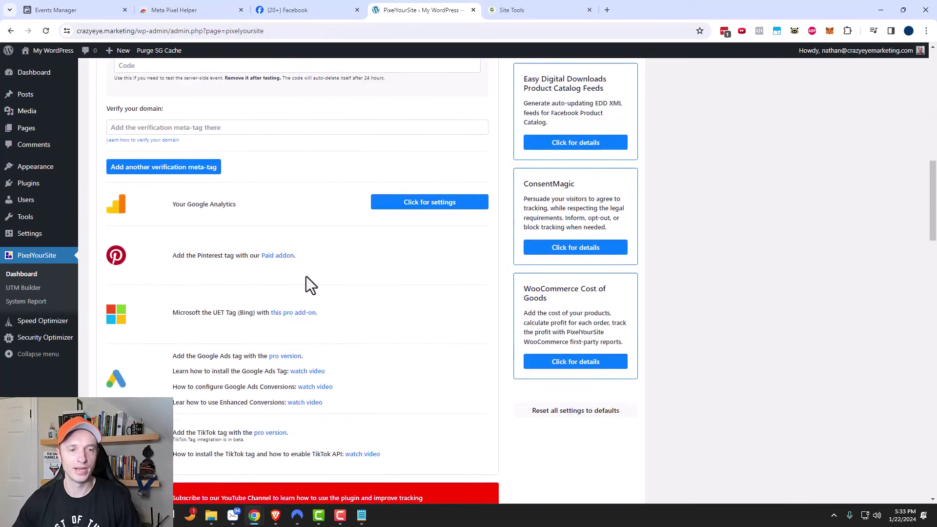
scroll(295, 312, down, 20)
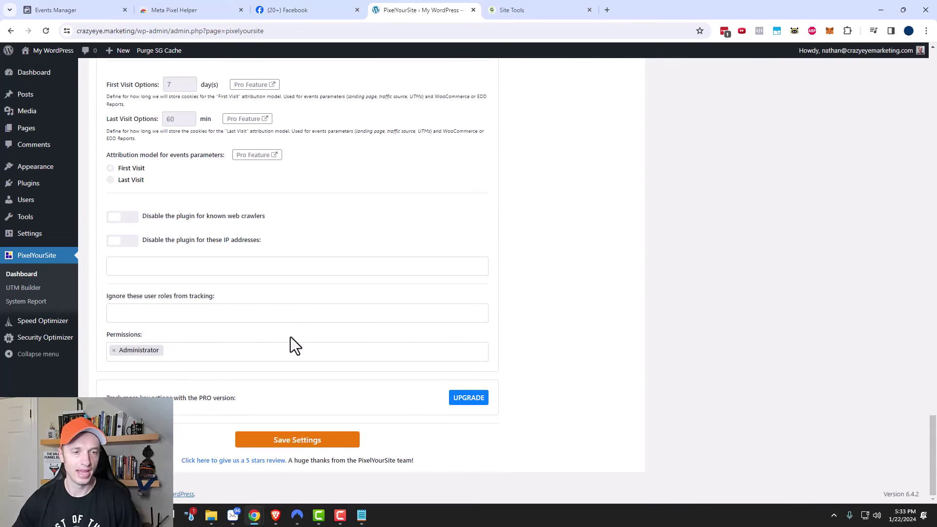
click(273, 439)
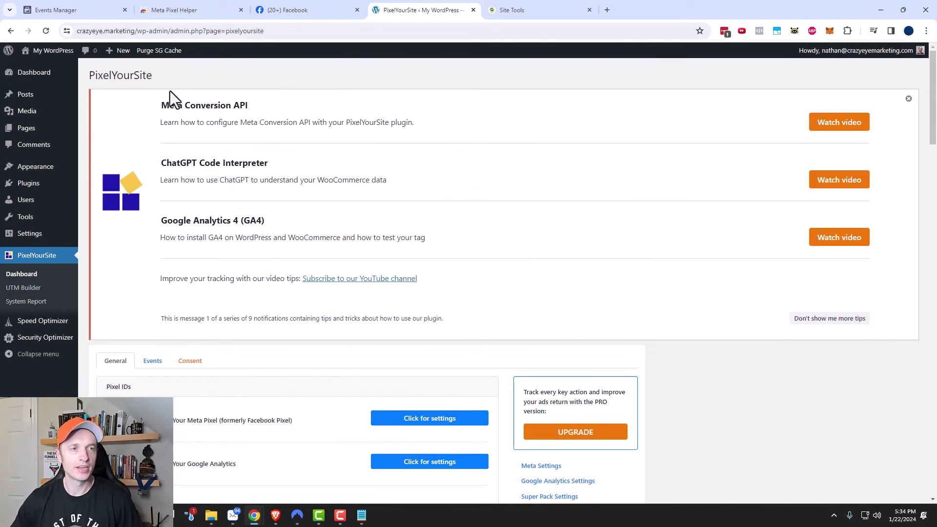
Open the live site in a new tab and confirm Meta Pixel Helper shows the Notepad pixel ID.
middle_click(54, 51)
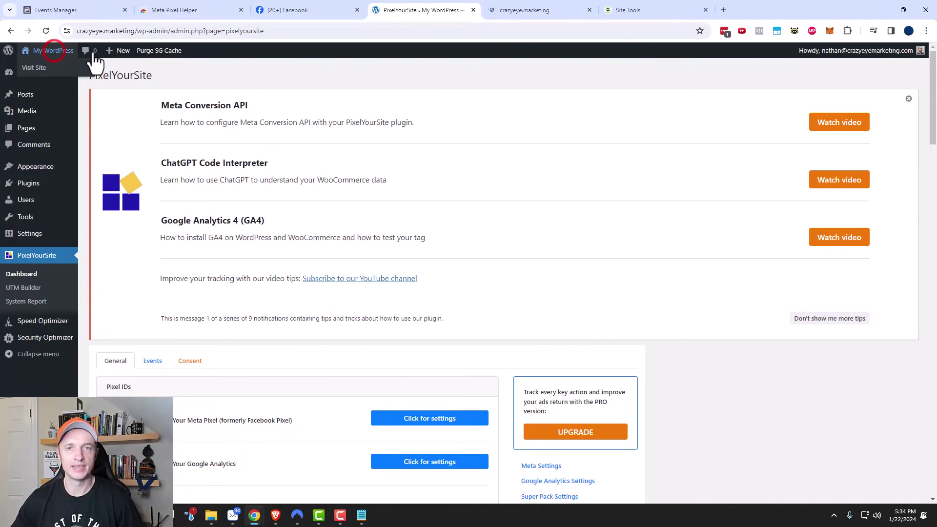
click(526, 7)
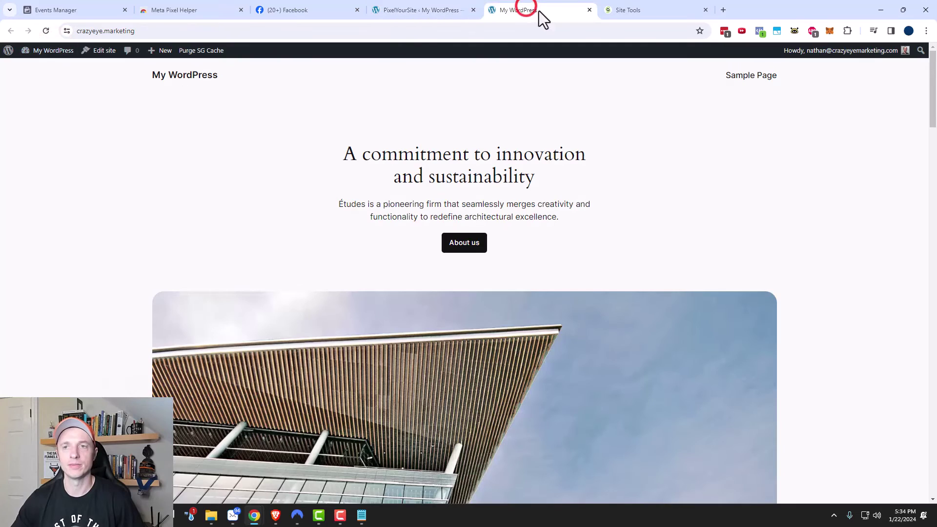
click(760, 31)
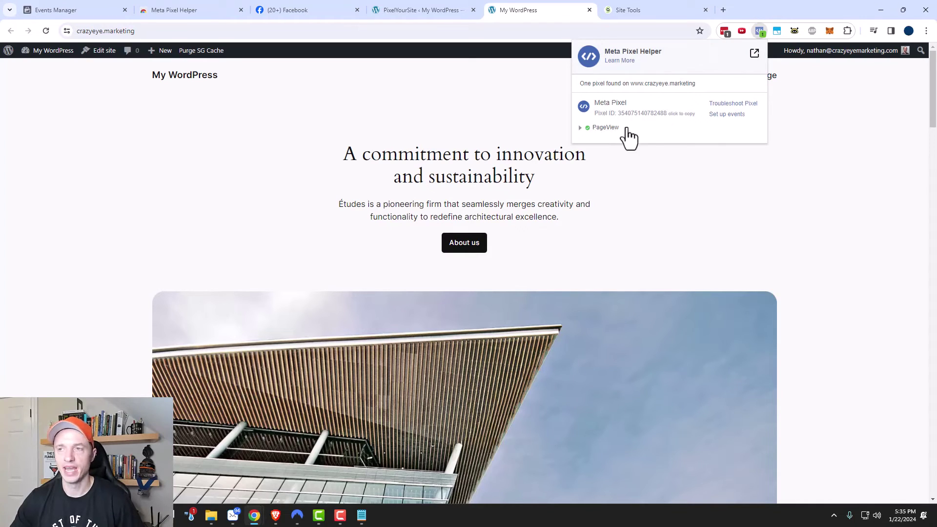
drag(936, 161, 817, 179)
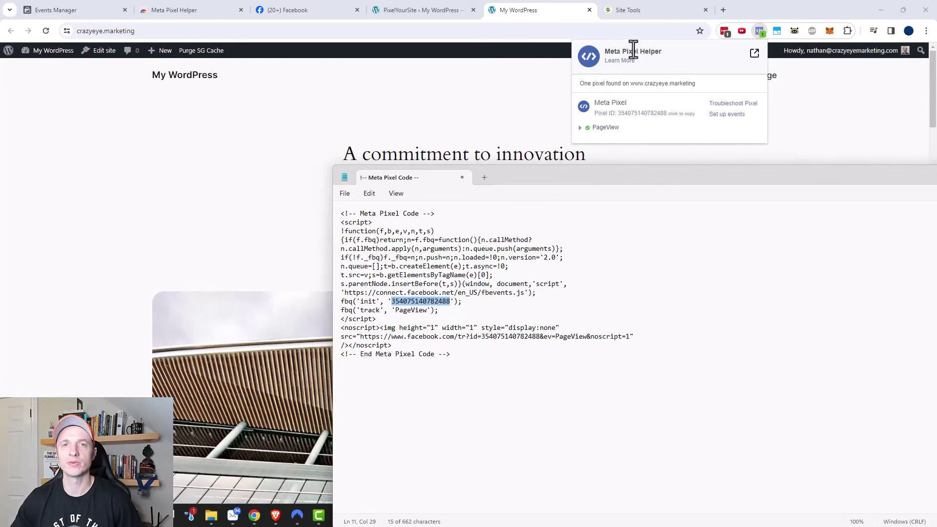
click(202, 11)
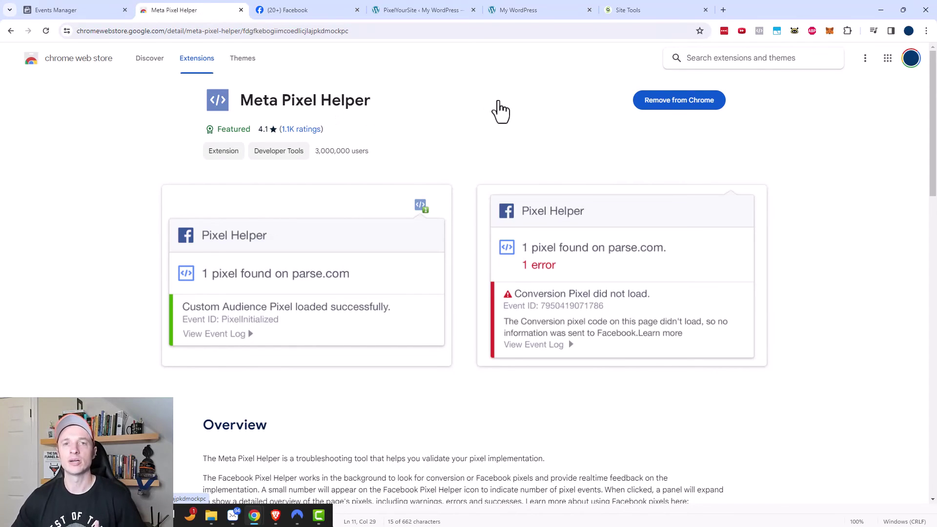
Return from the Meta Pixel Helper store listing to the My WordPress front page.
click(524, 11)
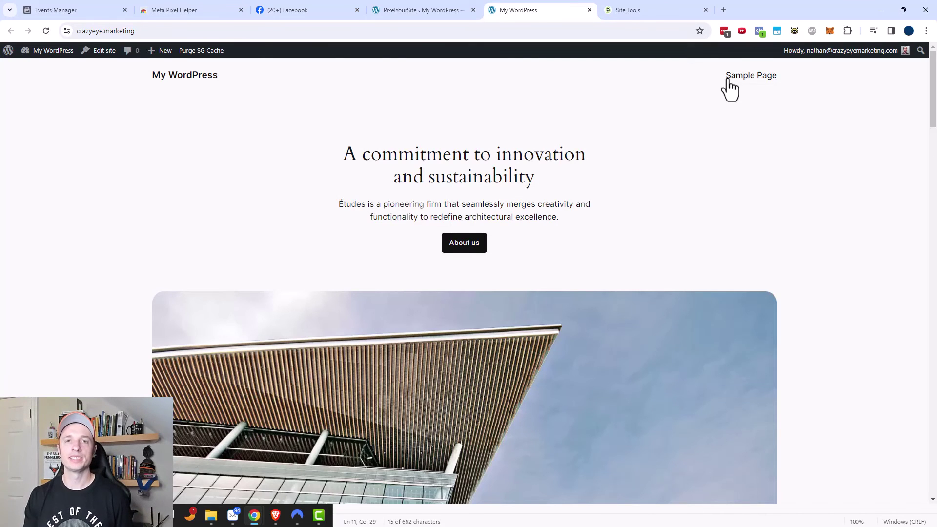